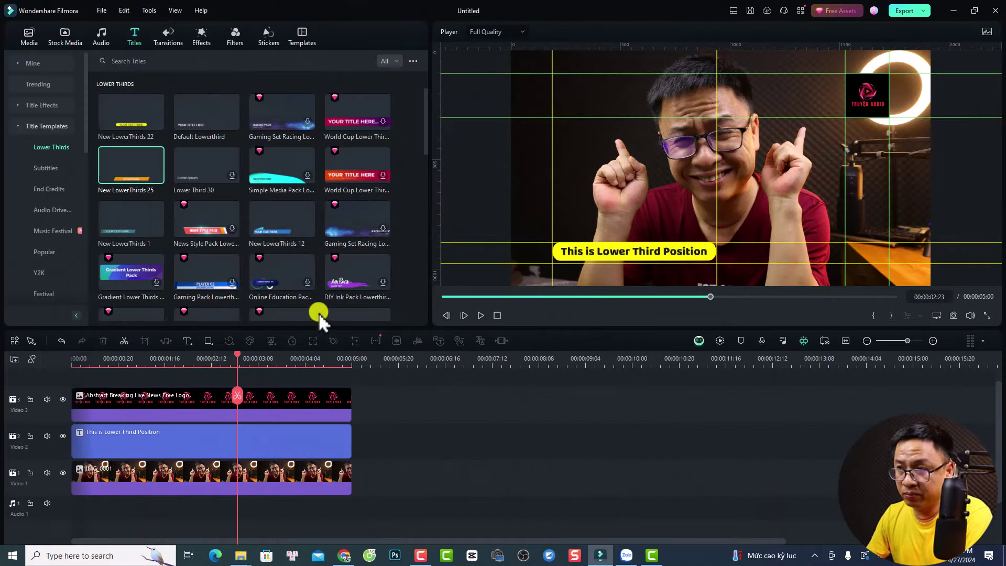
Play the intro from its start and pause once the lower-third caption has appeared.
drag(239, 360, 178, 365)
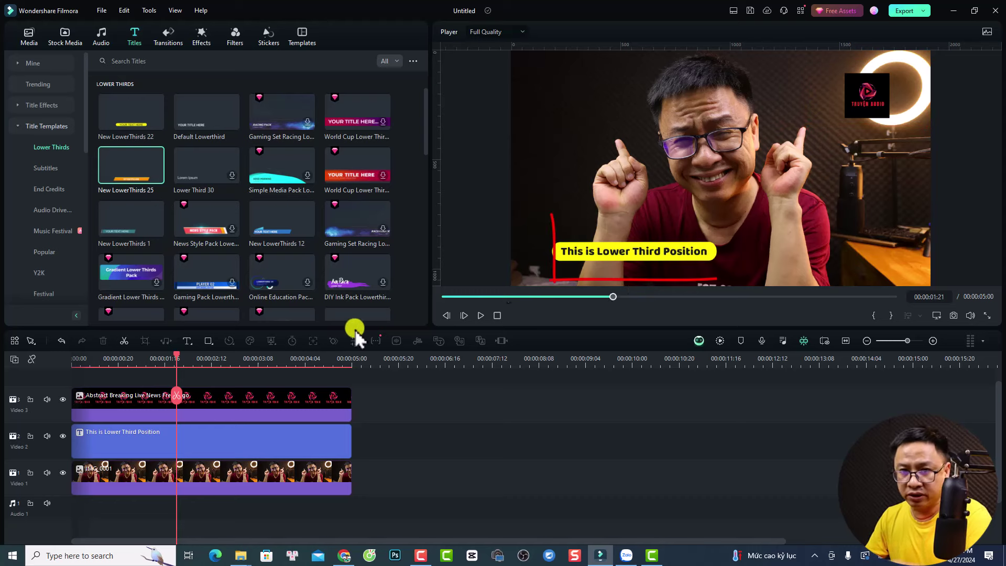
click(75, 357)
key(space)
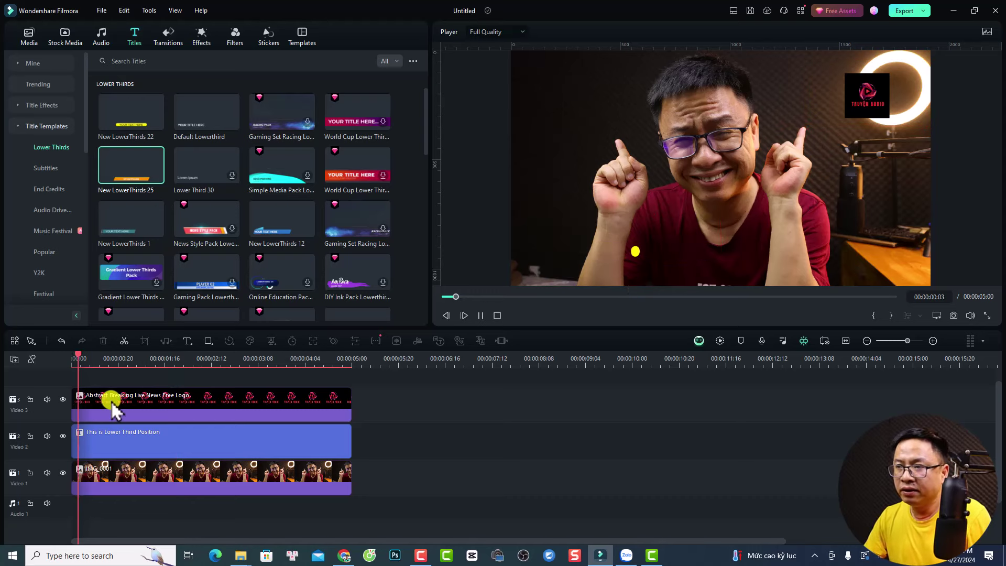
key(space)
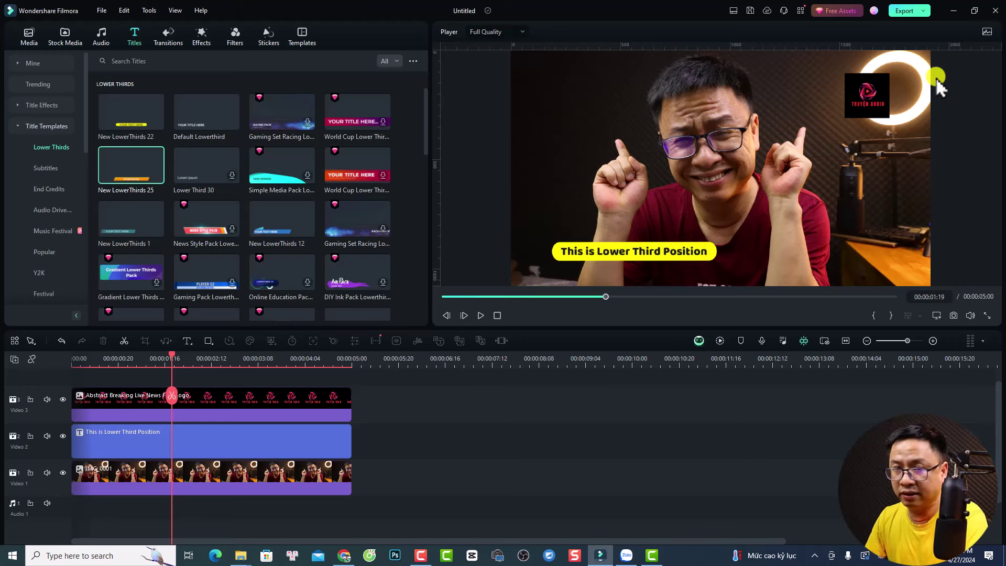
Select the background video and lock the preview guides with Guides > Lock Guides.
click(575, 146)
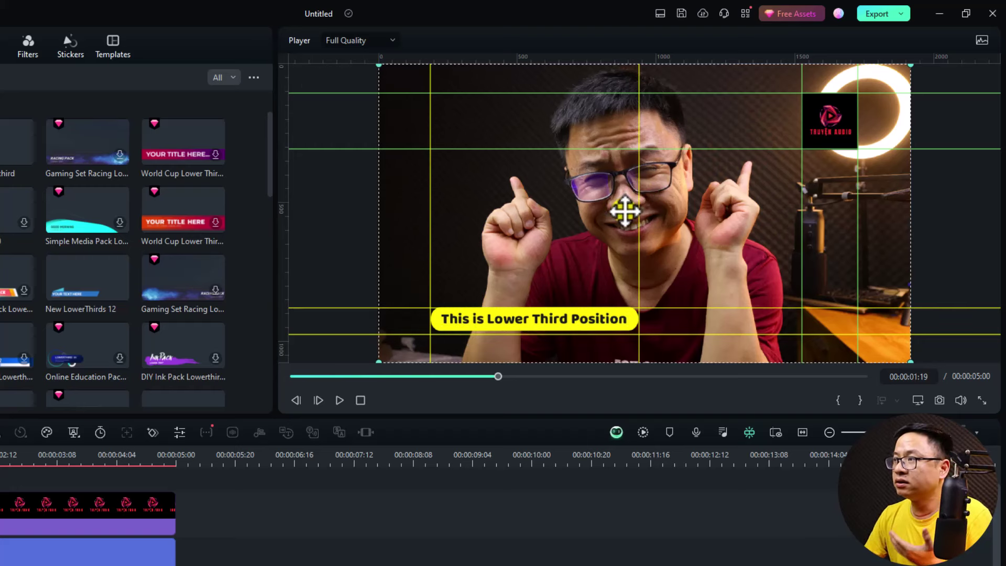
right_click(626, 211)
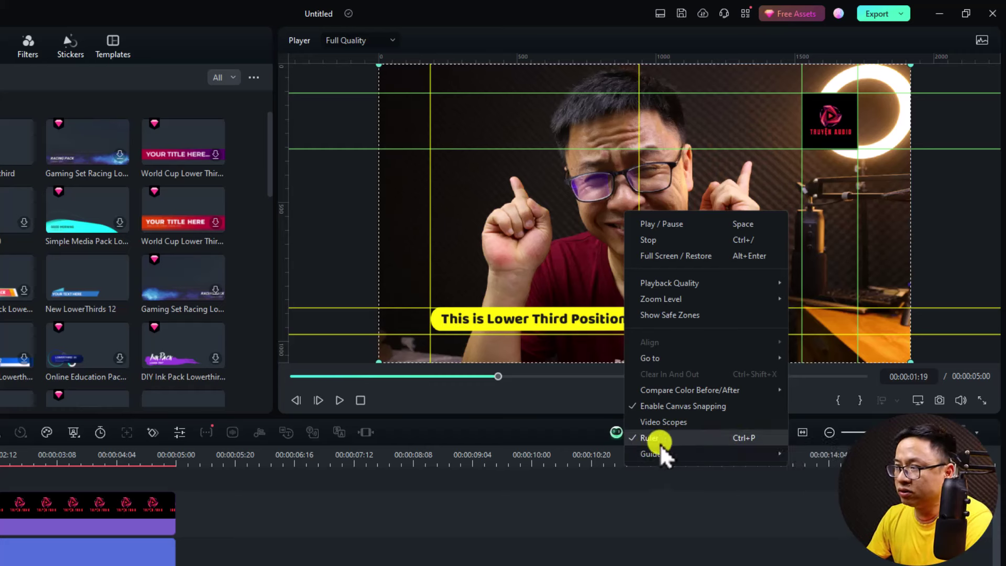
mouse_move(674, 456)
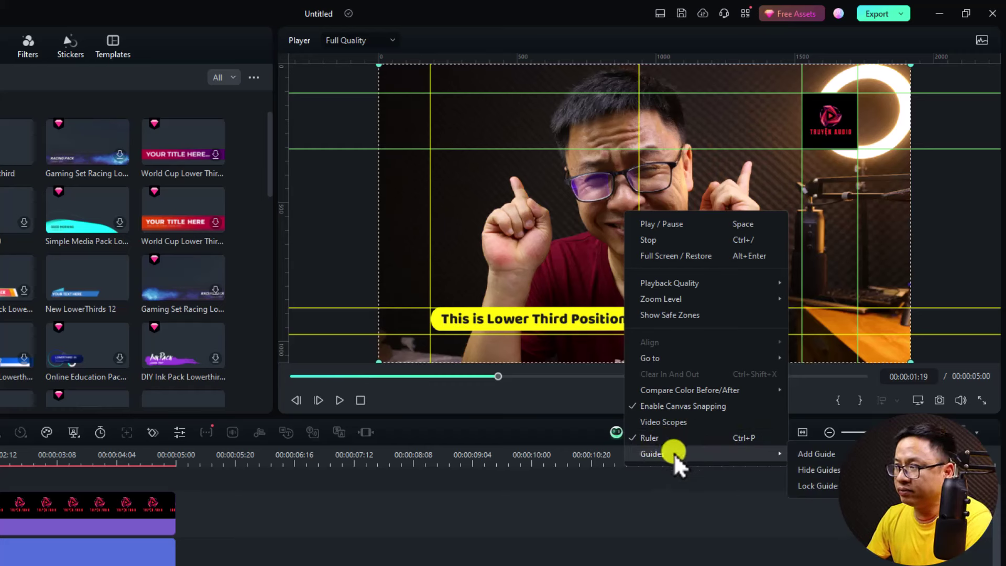
click(812, 486)
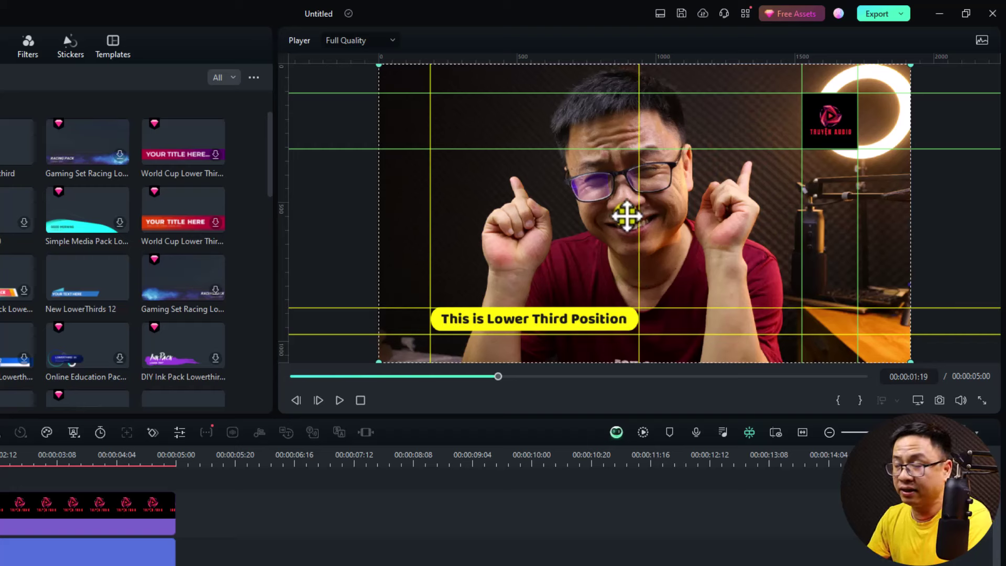
Unlock the preview guides with Guides > Unlock Guides.
right_click(568, 201)
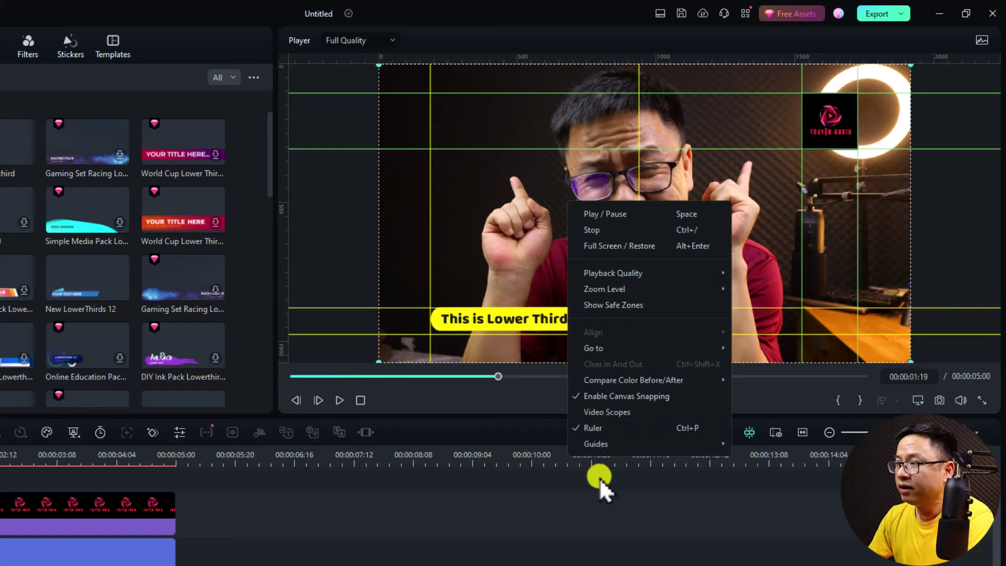
mouse_move(627, 442)
click(745, 475)
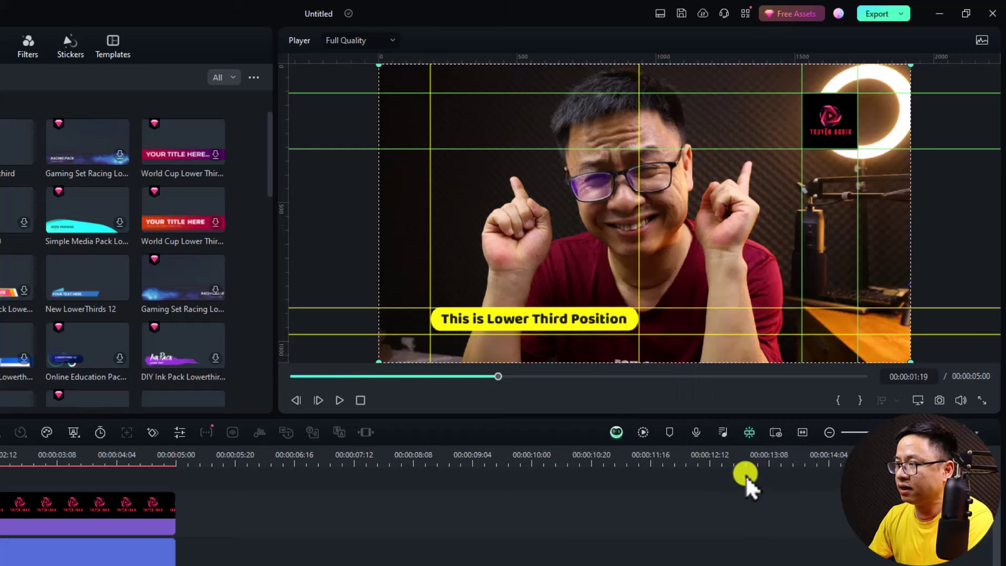
Add a test vertical guide at position 327, drag it to 185, then delete it.
right_click(469, 55)
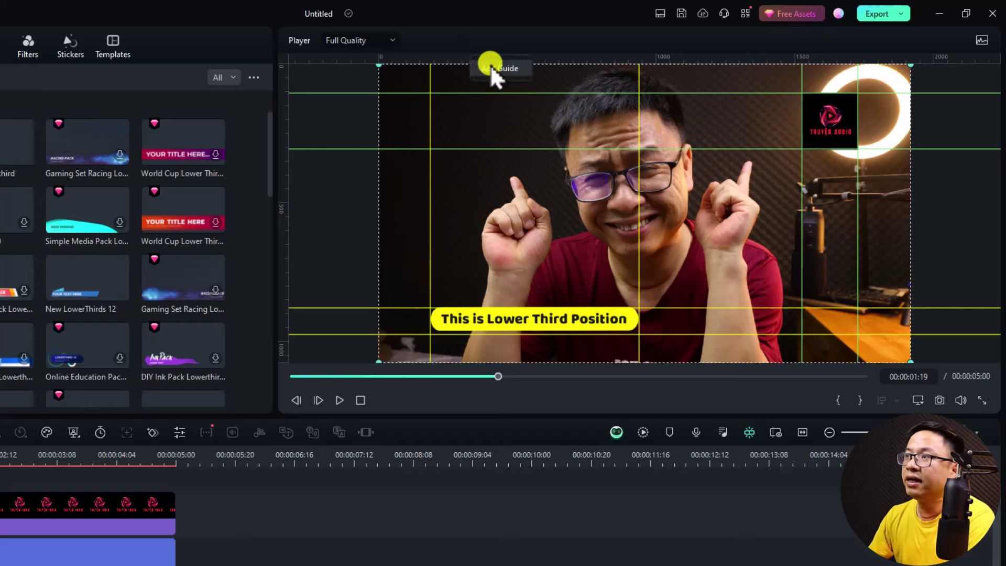
click(491, 66)
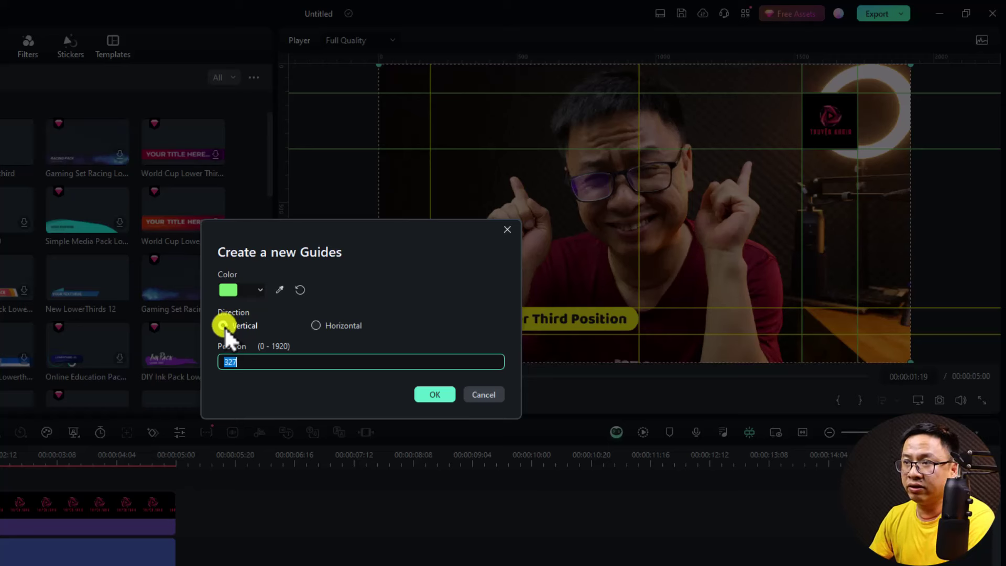
double_click(240, 361)
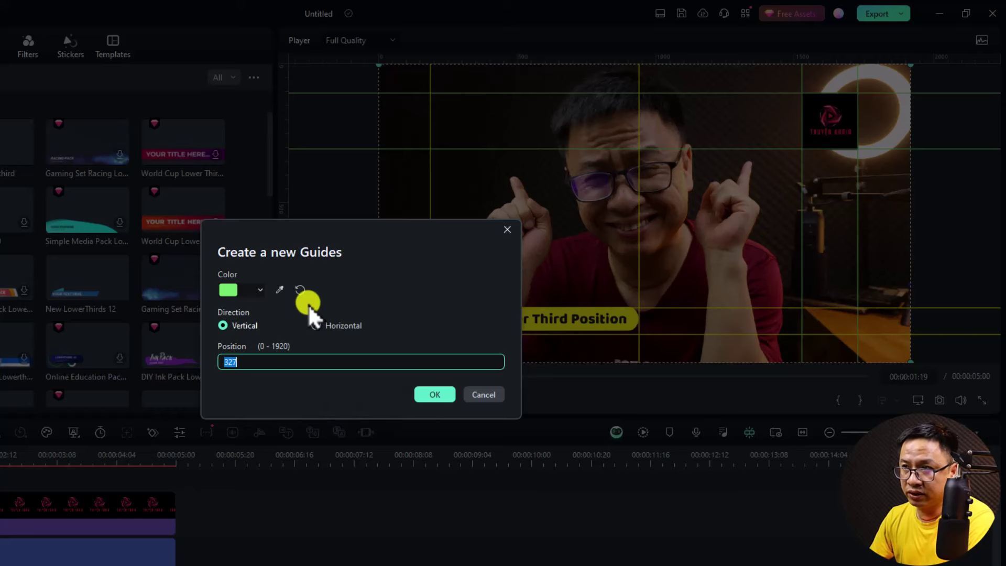
click(260, 291)
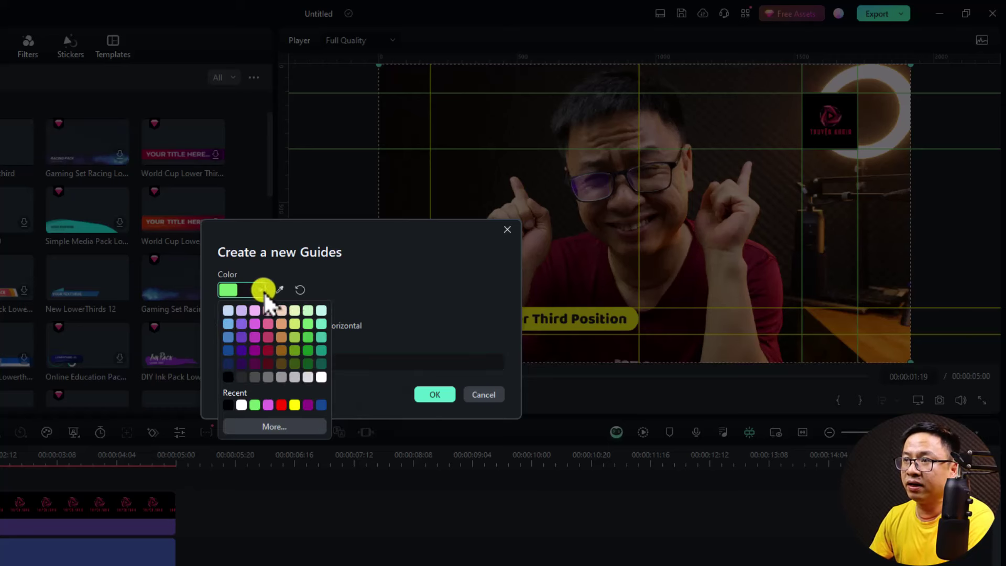
click(365, 262)
click(434, 395)
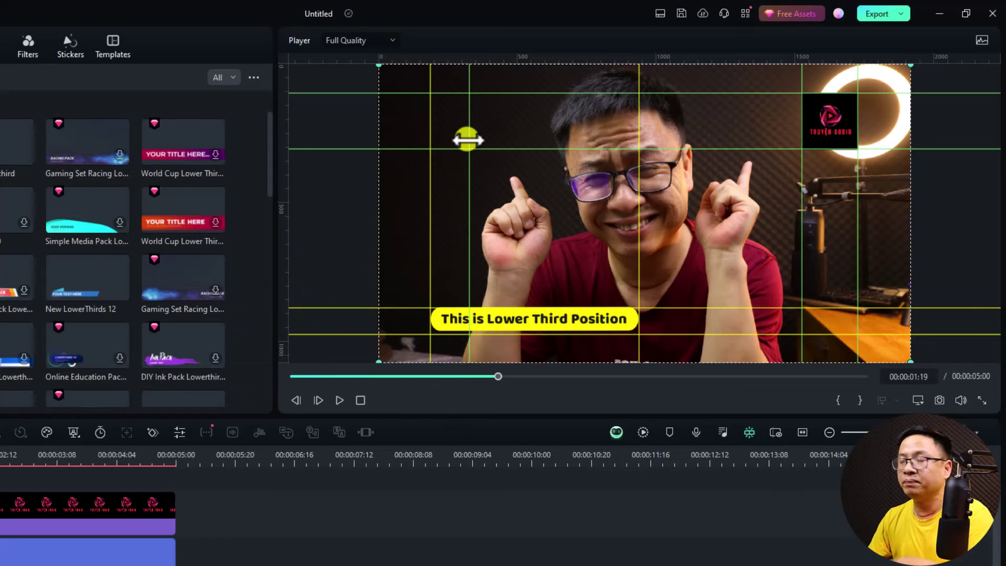
mouse_move(468, 140)
mouse_down()
mouse_move(516, 149)
mouse_move(442, 160)
mouse_move(468, 158)
mouse_up()
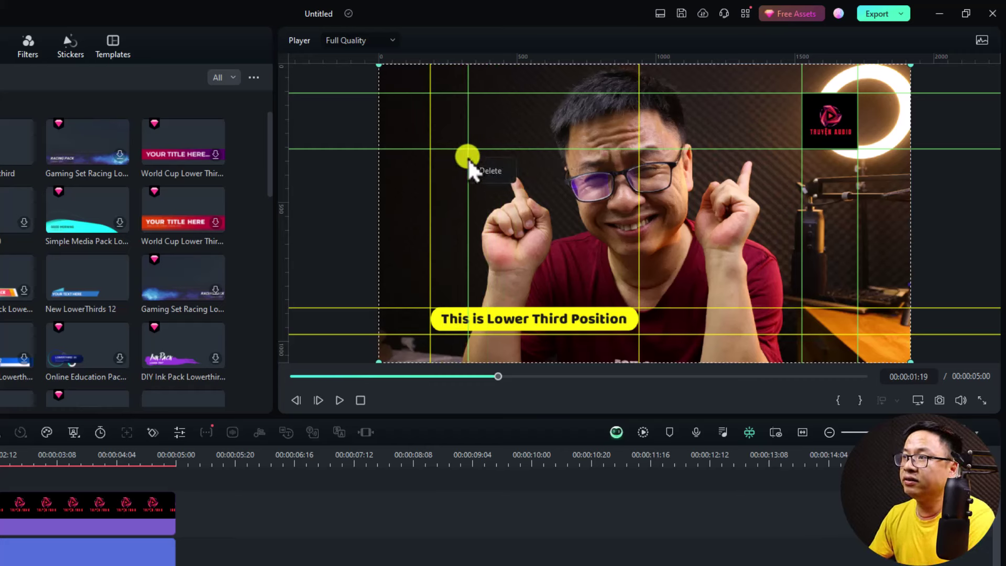
click(493, 171)
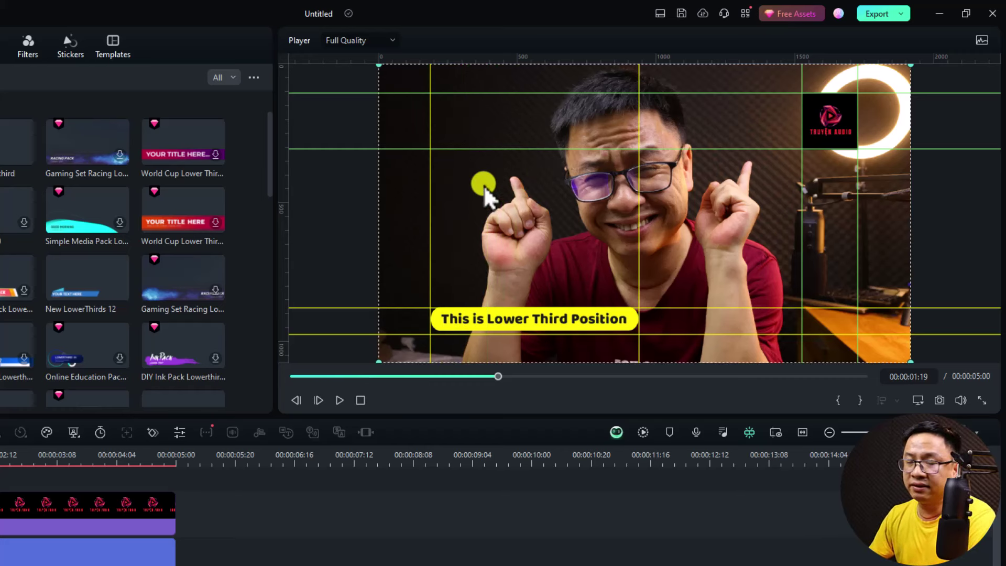
right_click(281, 247)
click(304, 263)
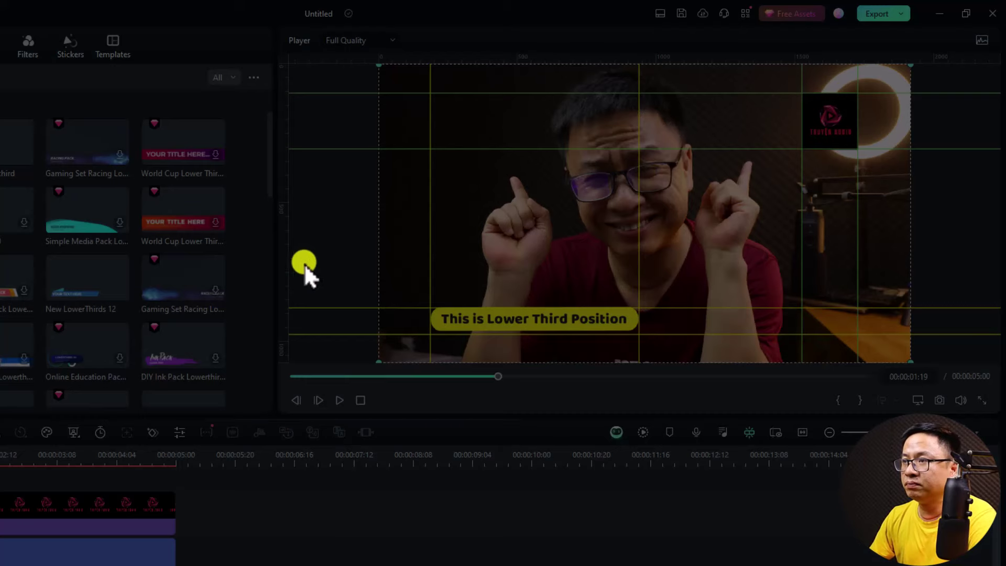
click(432, 395)
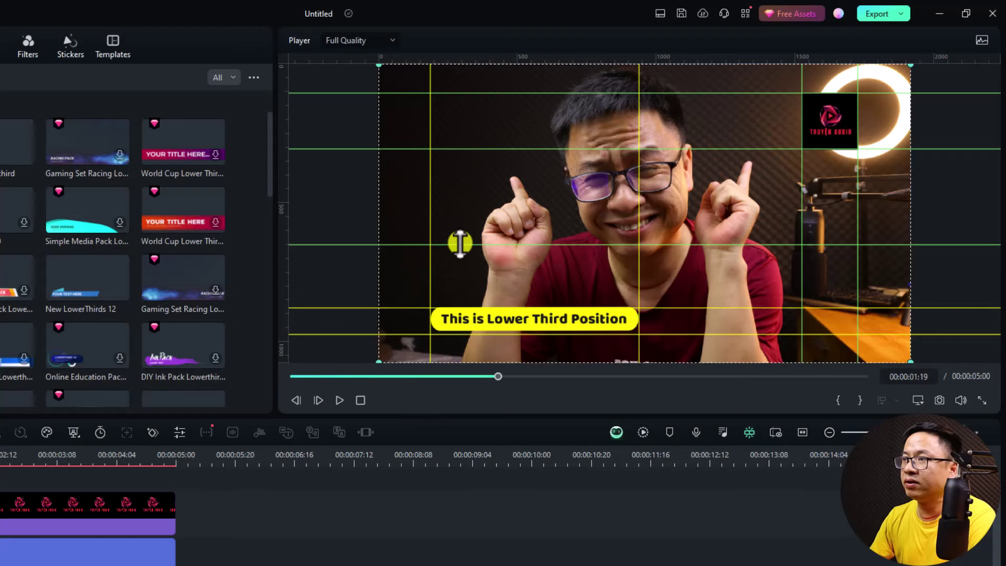
mouse_move(461, 246)
mouse_down()
mouse_move(467, 208)
mouse_move(477, 254)
mouse_up()
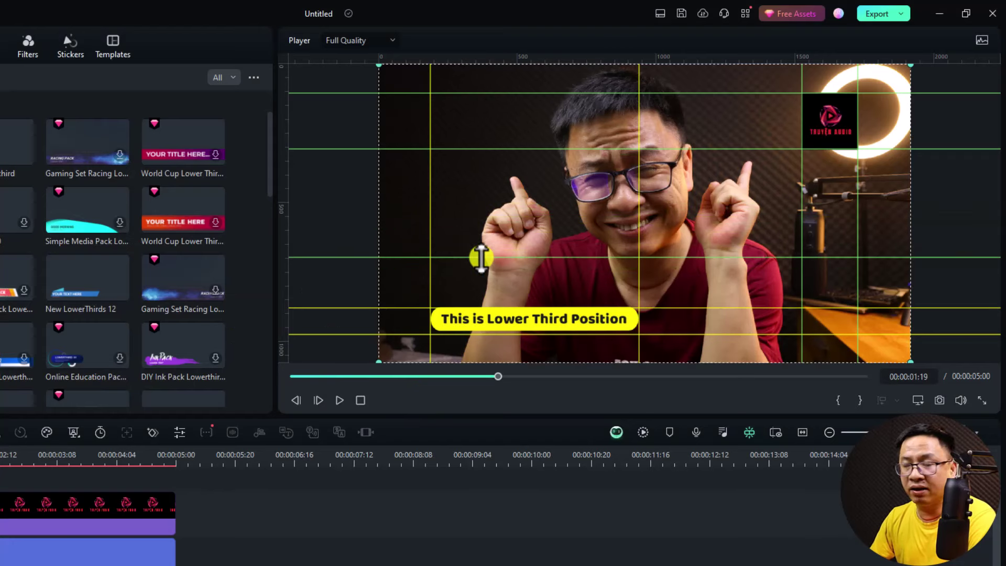
right_click(478, 254)
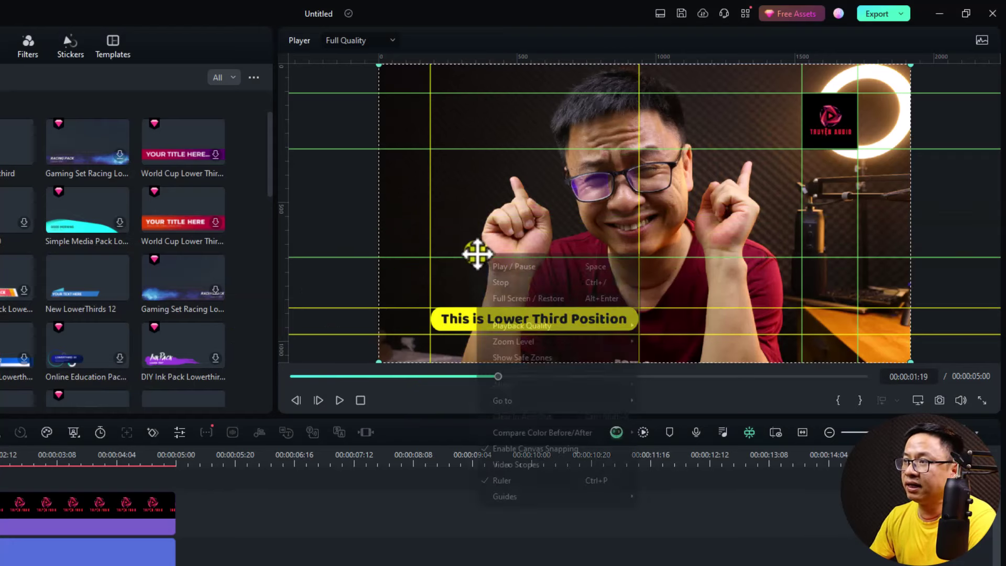
click(336, 262)
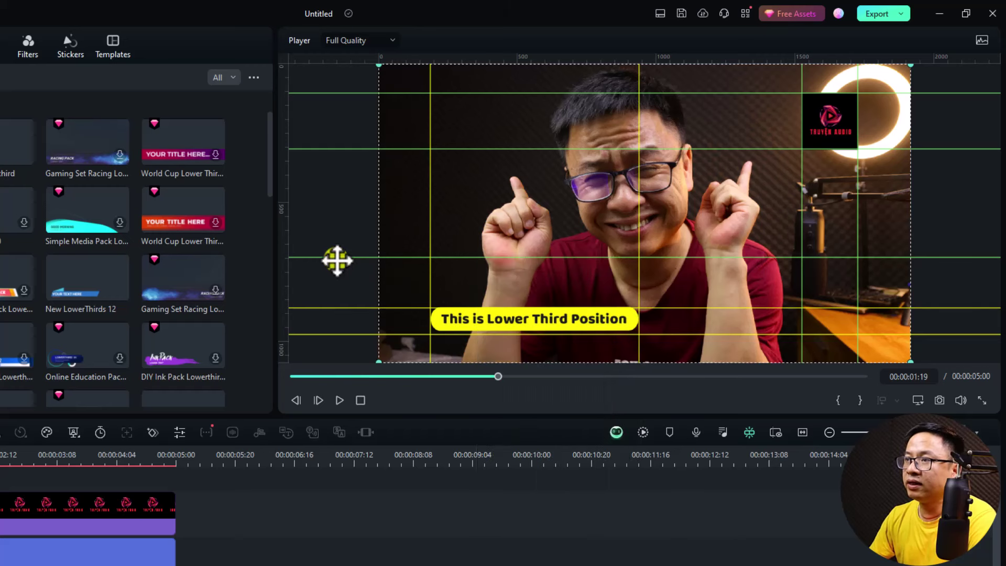
drag(356, 263, 302, 287)
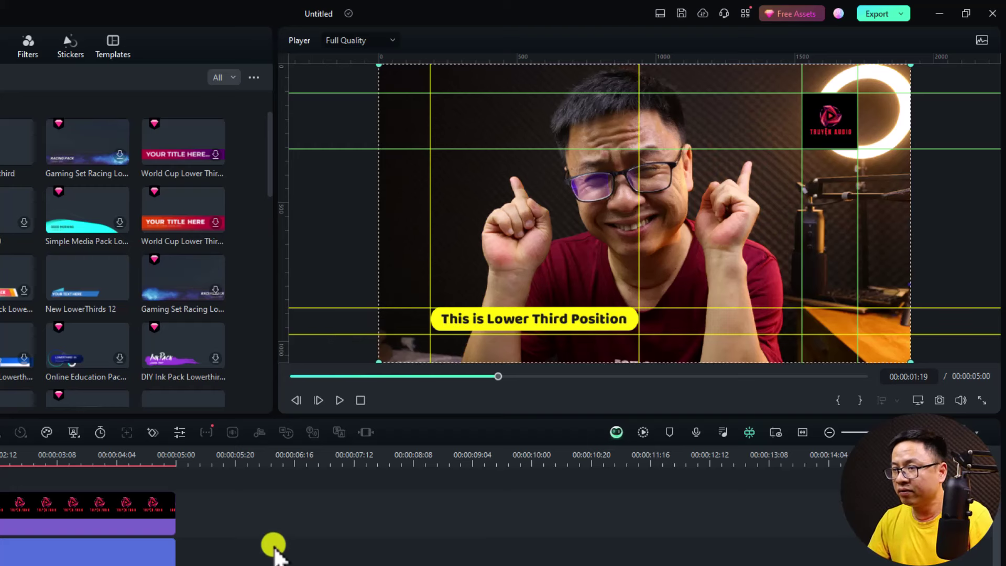
Play through the intro, then move the playhead past the clips to about 00:00:05:20.
key(space)
key(space)
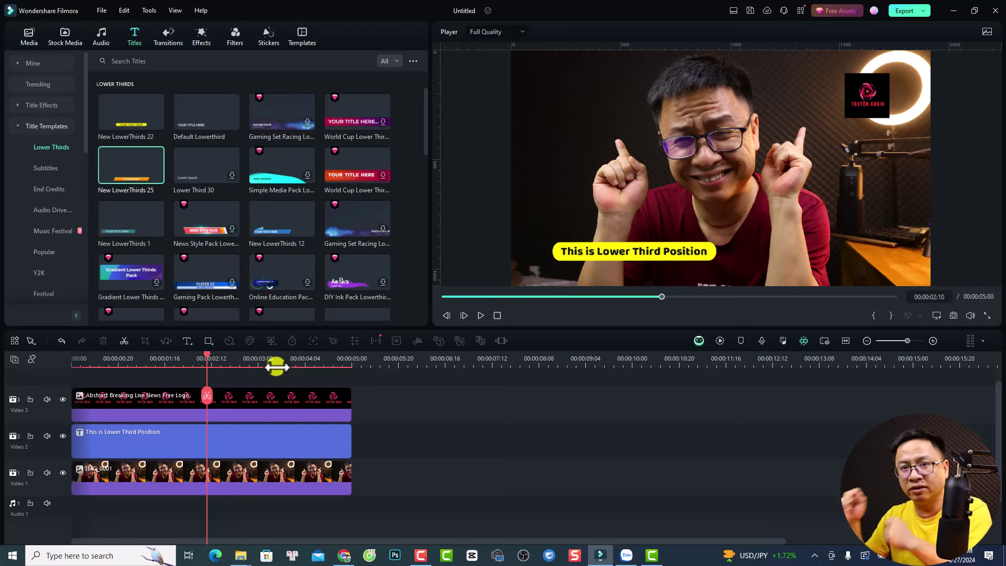
click(409, 361)
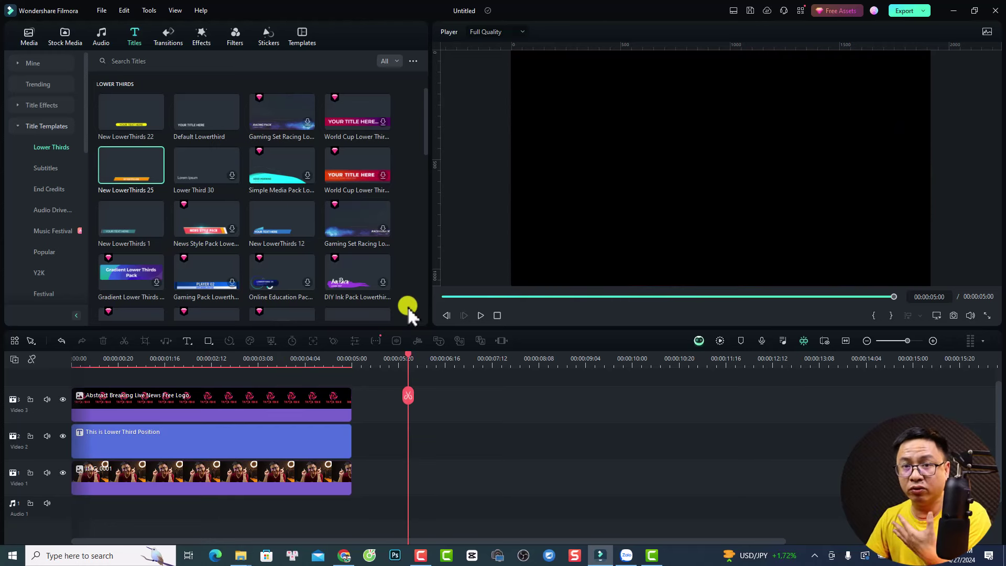
Place 'intro guides and ruller' from Project Media on Video 2, mute that track, and preview it.
click(28, 34)
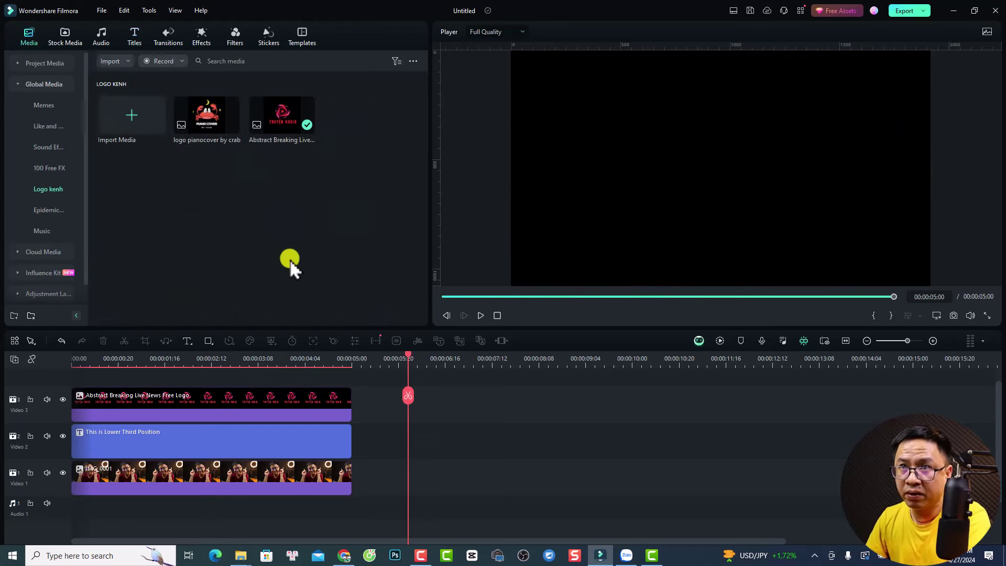
click(43, 63)
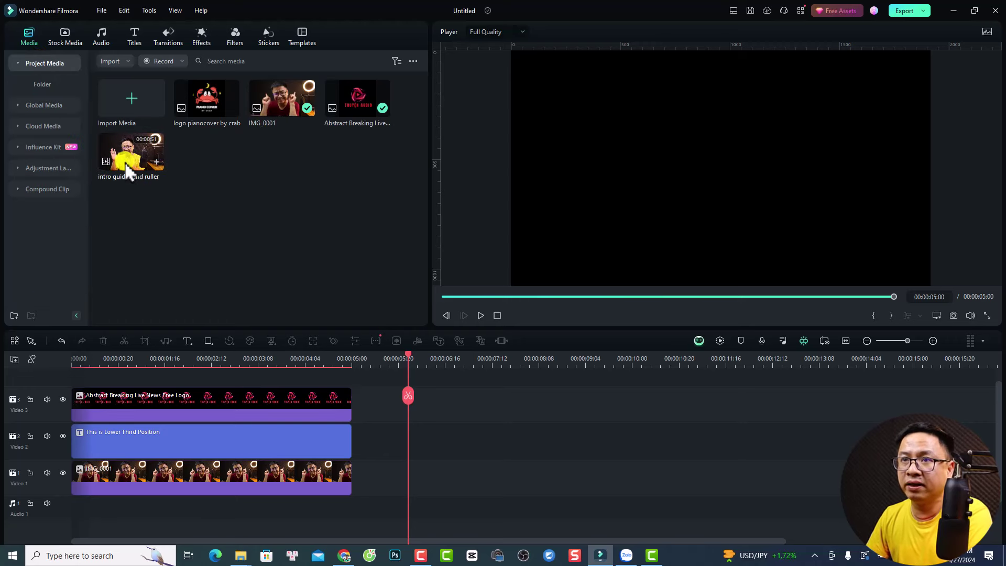
drag(127, 170, 414, 445)
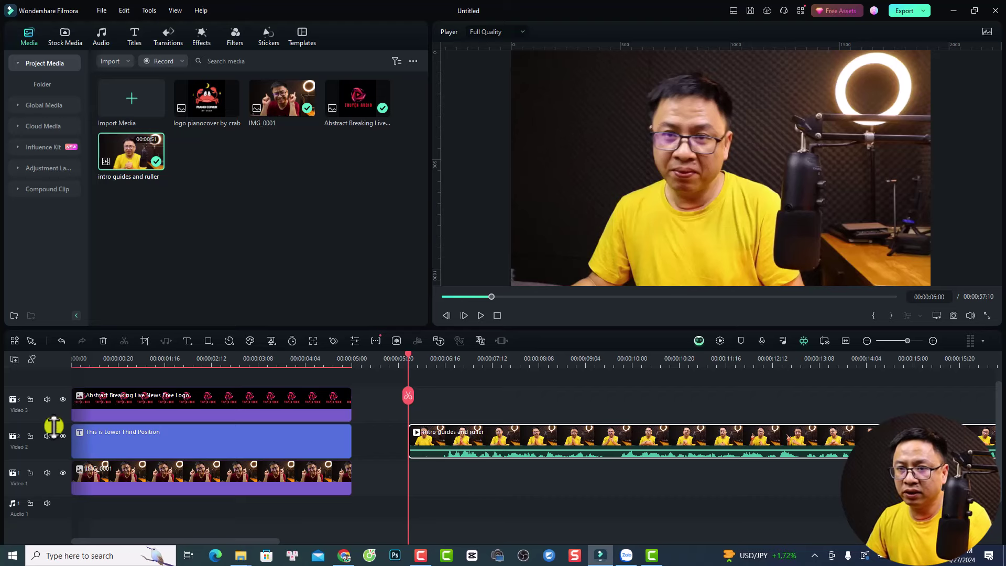
click(46, 437)
click(470, 370)
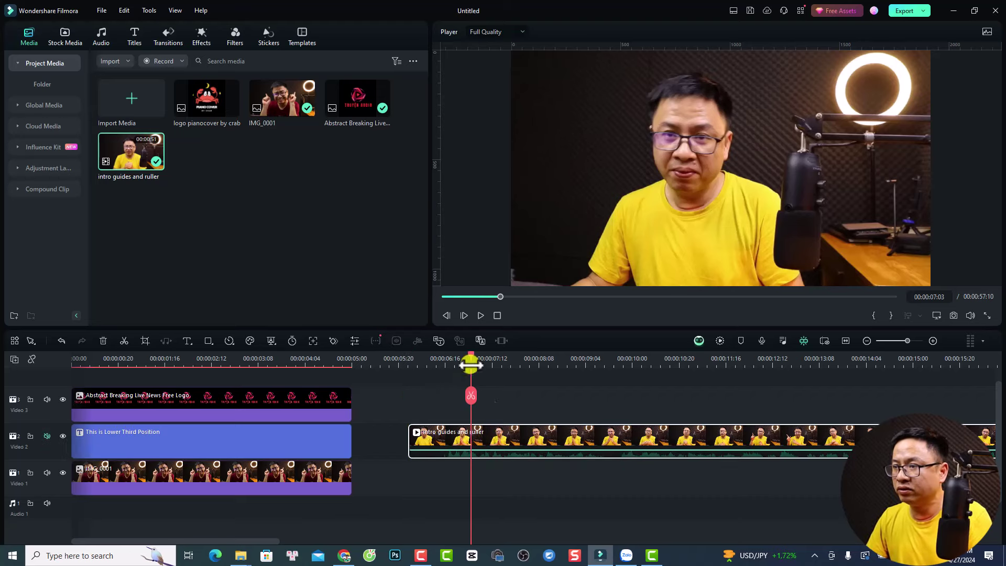
key(space)
click(648, 469)
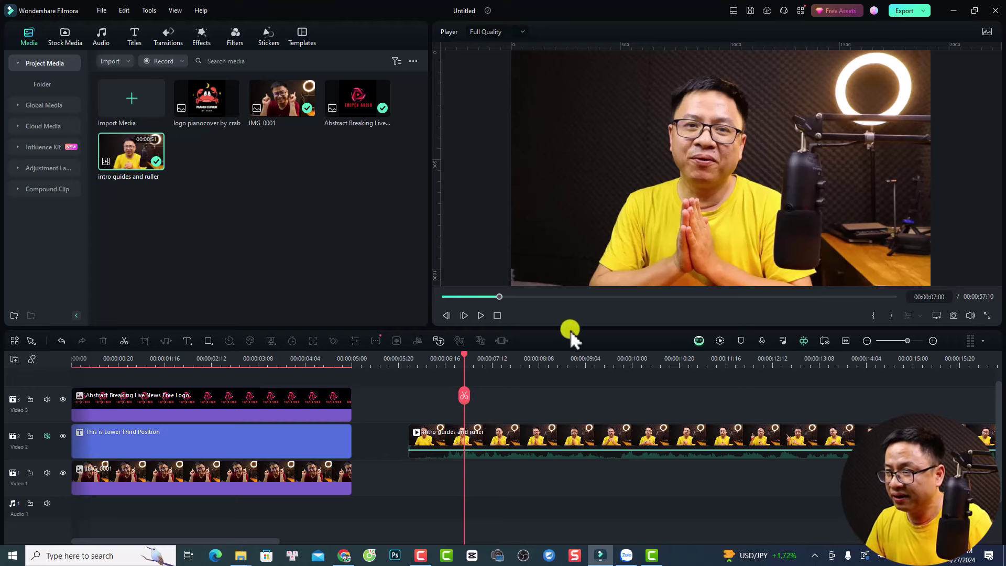
Put 'logo pianocover by crab' on Video 3 above the intro and delete its effects.
click(583, 226)
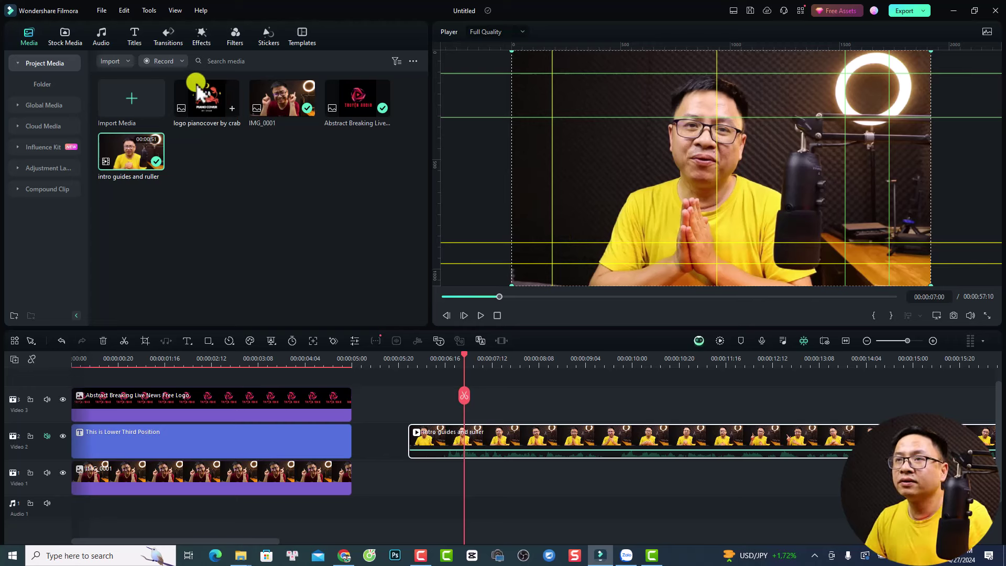
click(197, 112)
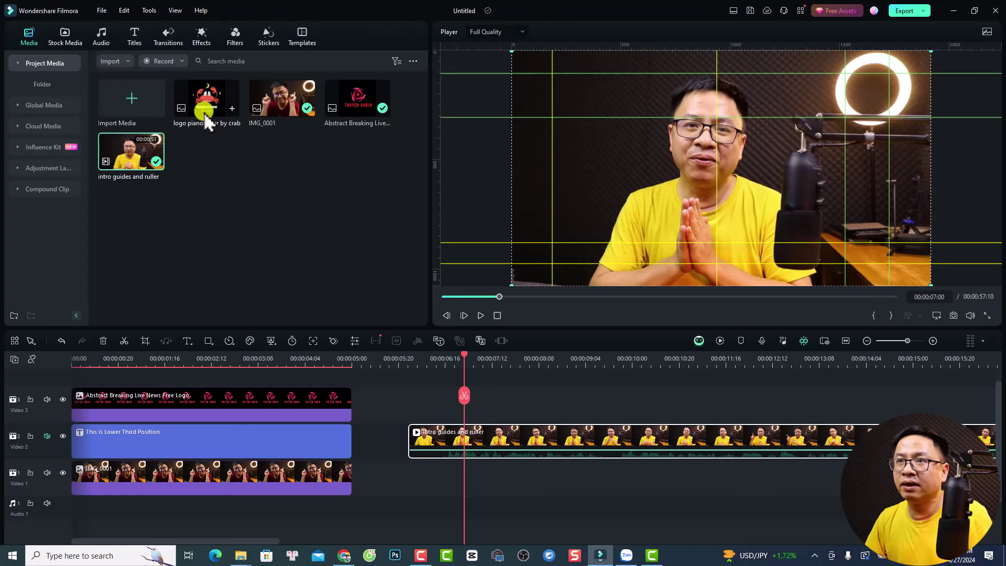
drag(203, 112, 419, 427)
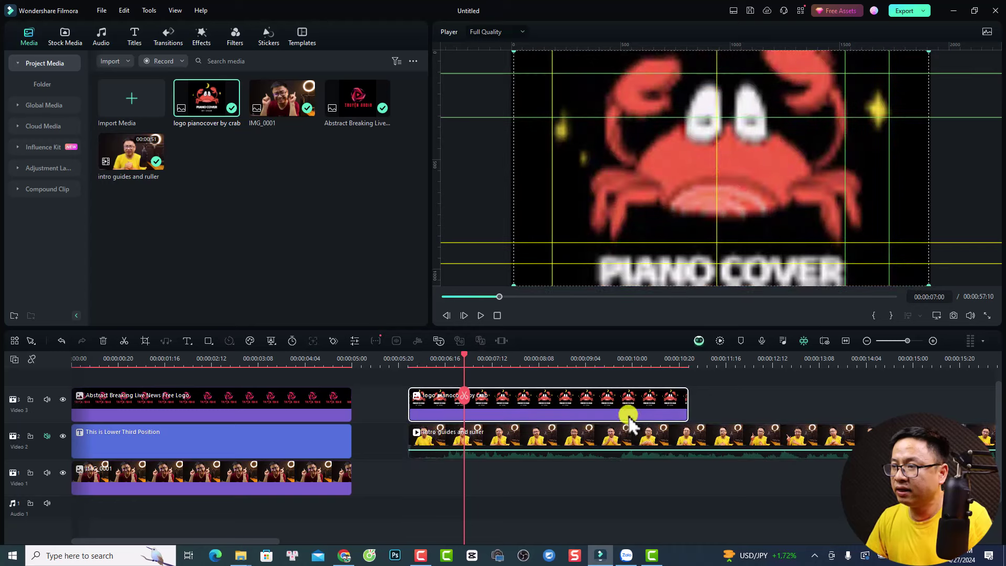
right_click(553, 412)
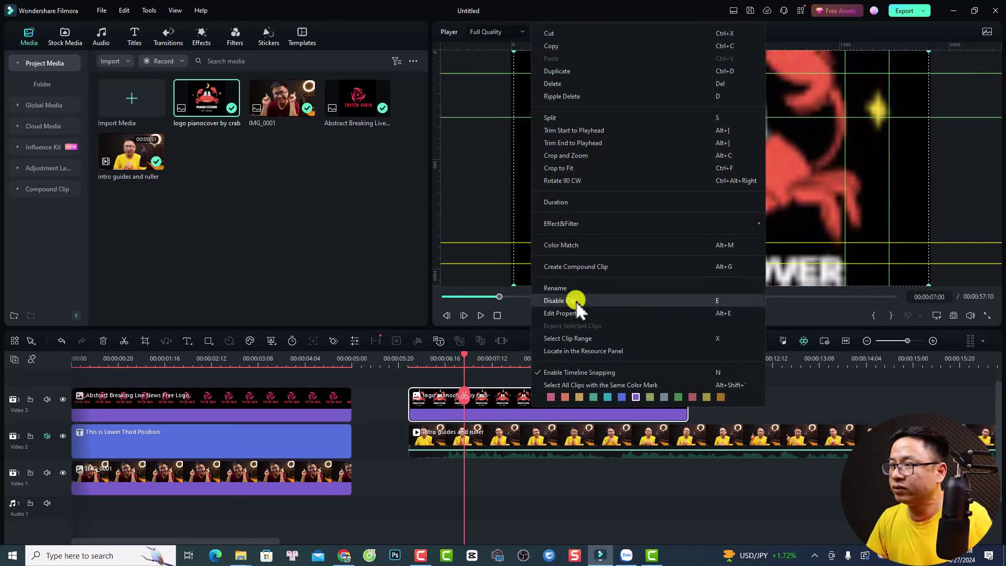
mouse_move(631, 224)
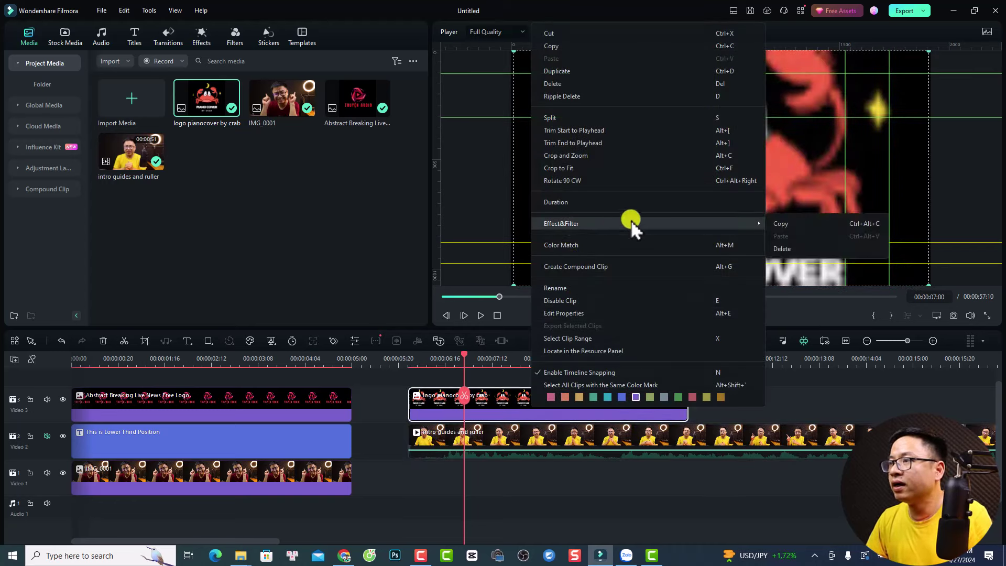
click(791, 251)
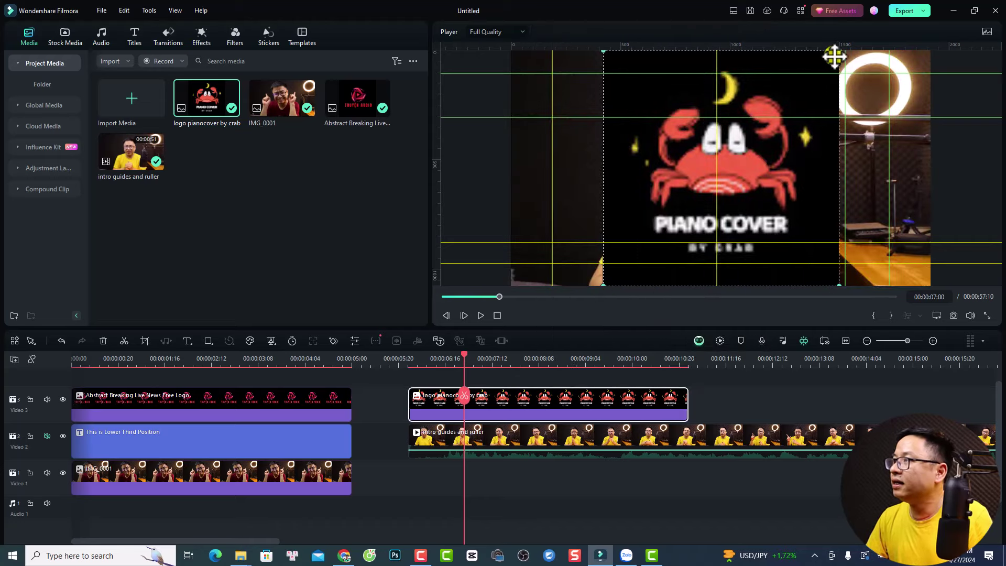
Shrink the crab logo into the top-right guide box and preview its entrance.
drag(838, 51, 658, 232)
drag(614, 278, 842, 117)
drag(835, 74, 866, 99)
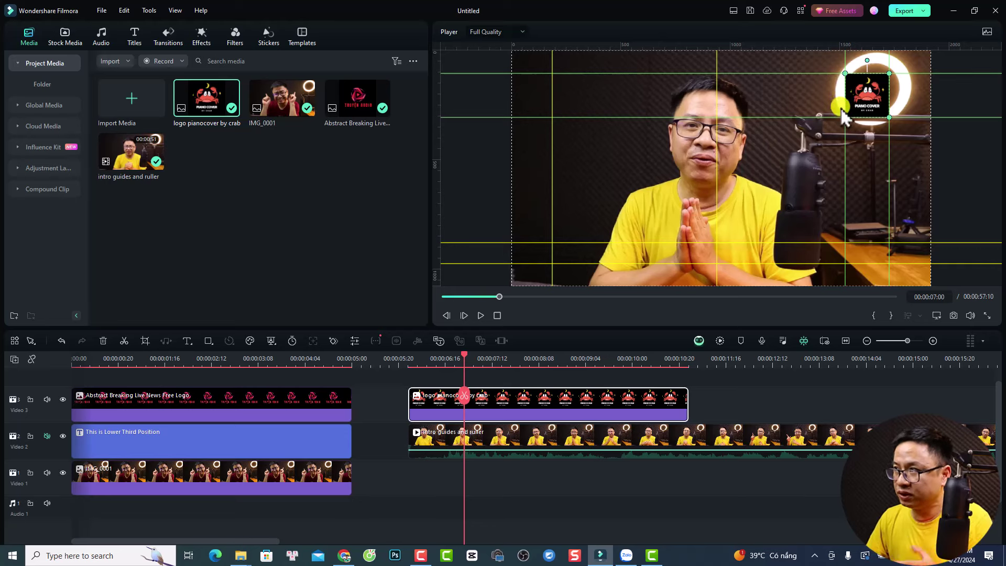
click(407, 356)
key(space)
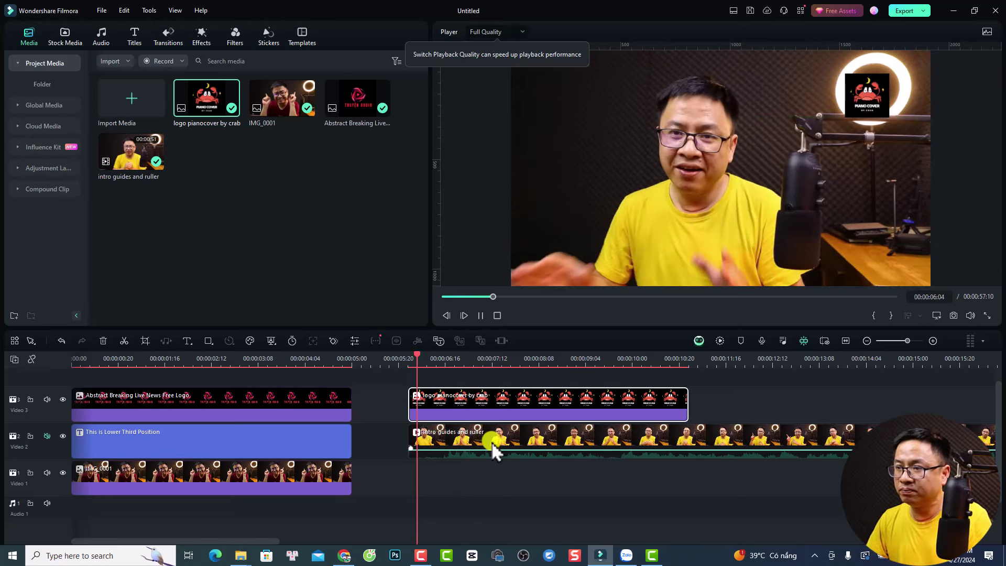
key(space)
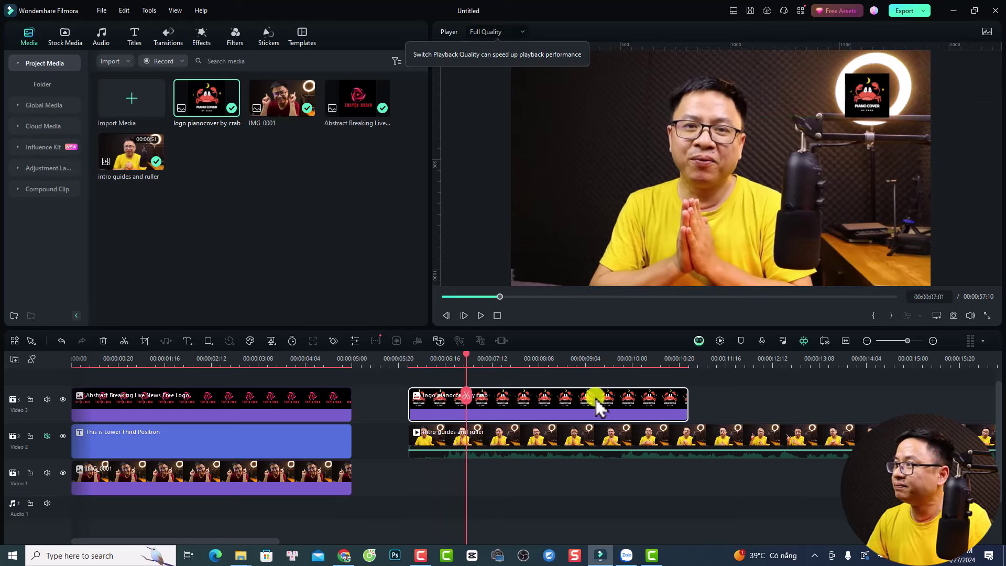
click(603, 230)
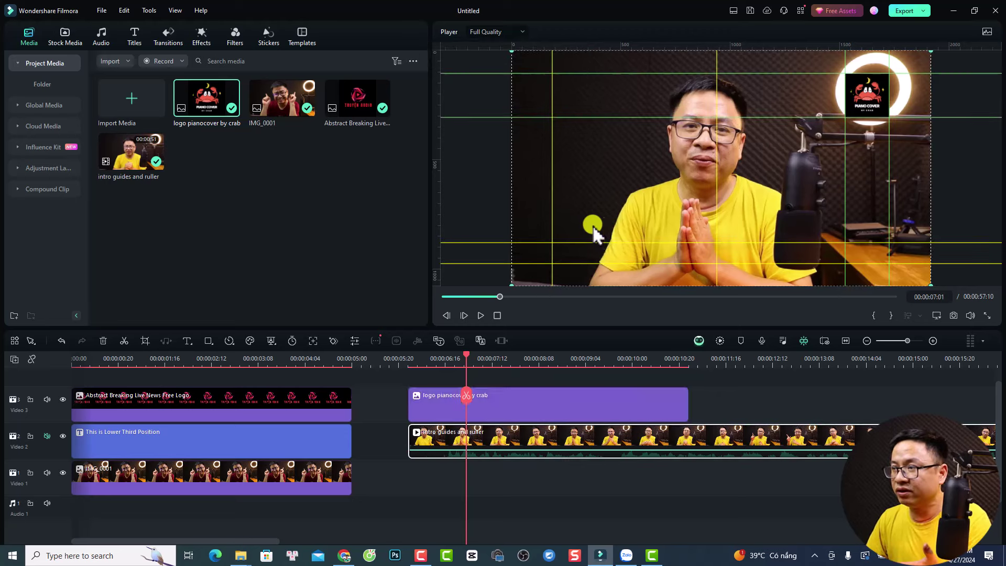
Add the New LowerThirds 25 title on a new top track and shrink the orange bar within the guides.
click(134, 37)
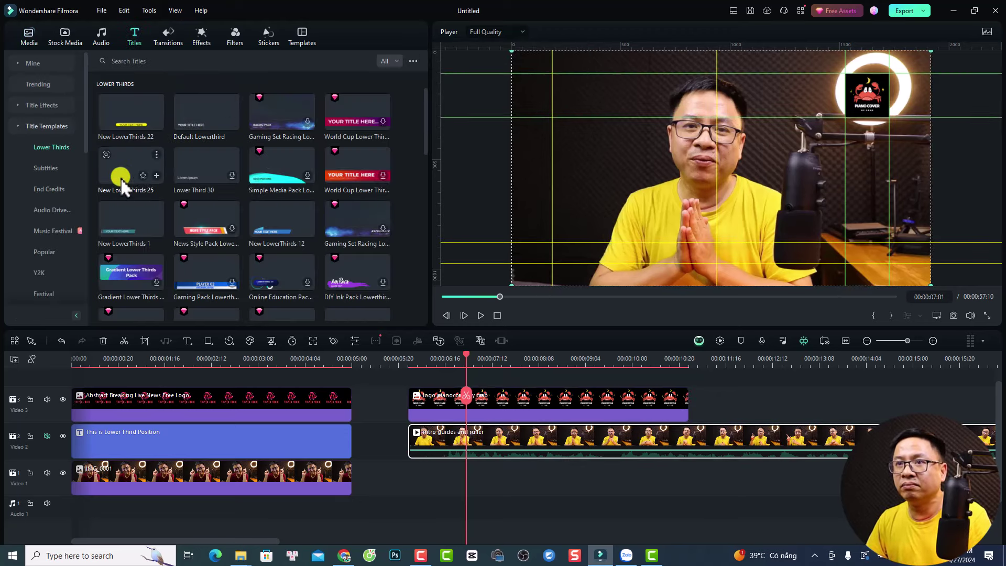
drag(121, 184, 668, 378)
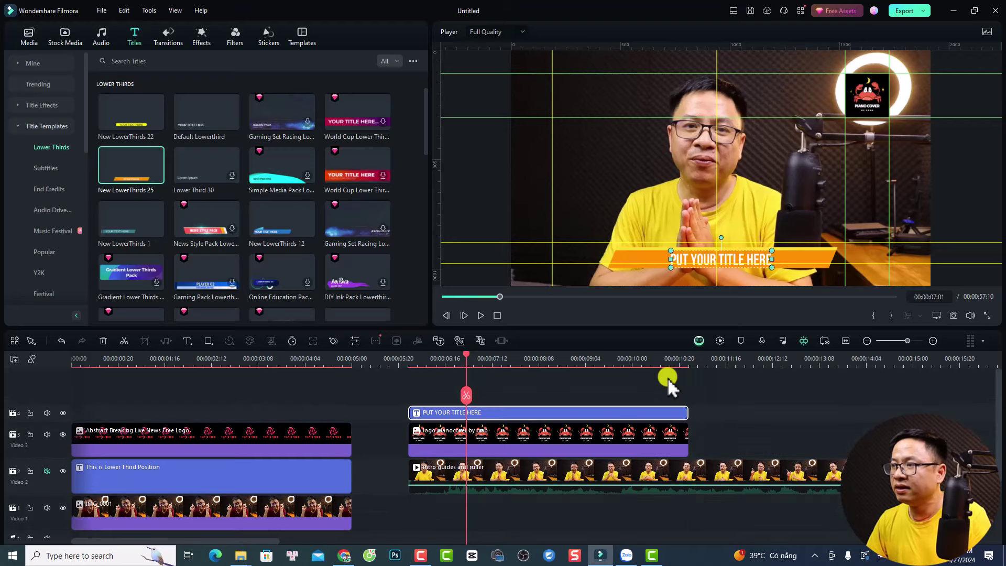
click(645, 257)
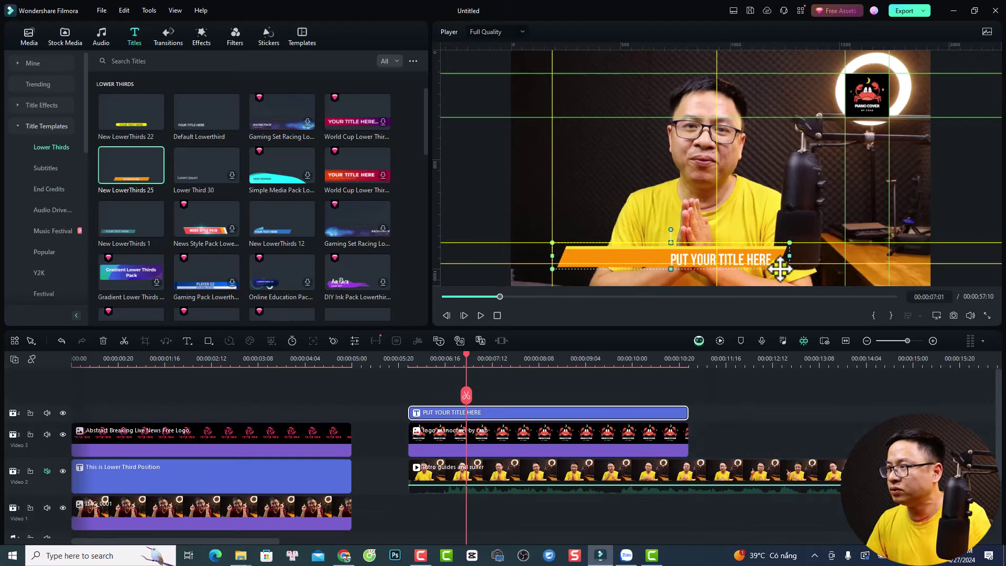
drag(791, 267, 645, 254)
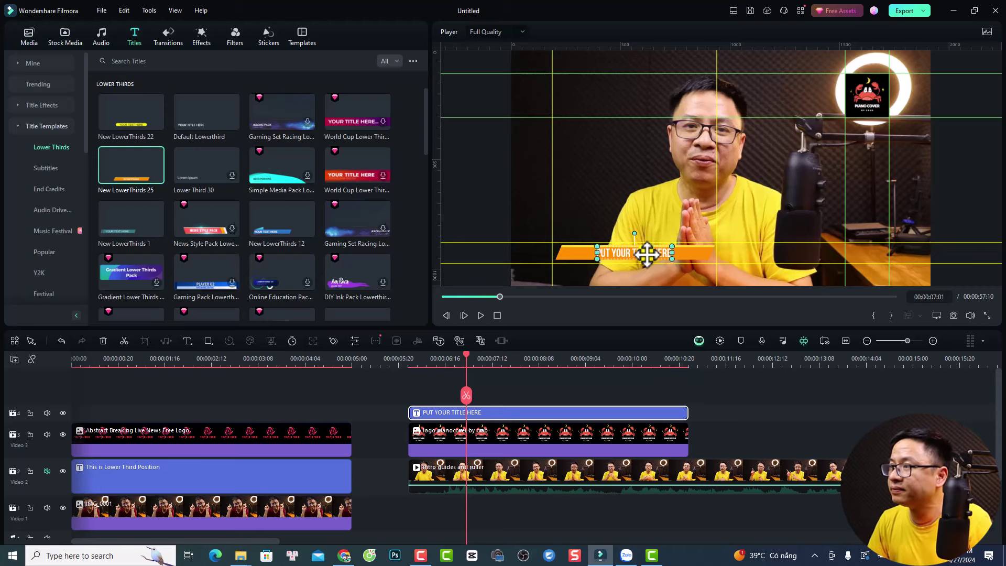
Type the presenter's name into the lower-third title and play it back to check.
double_click(647, 255)
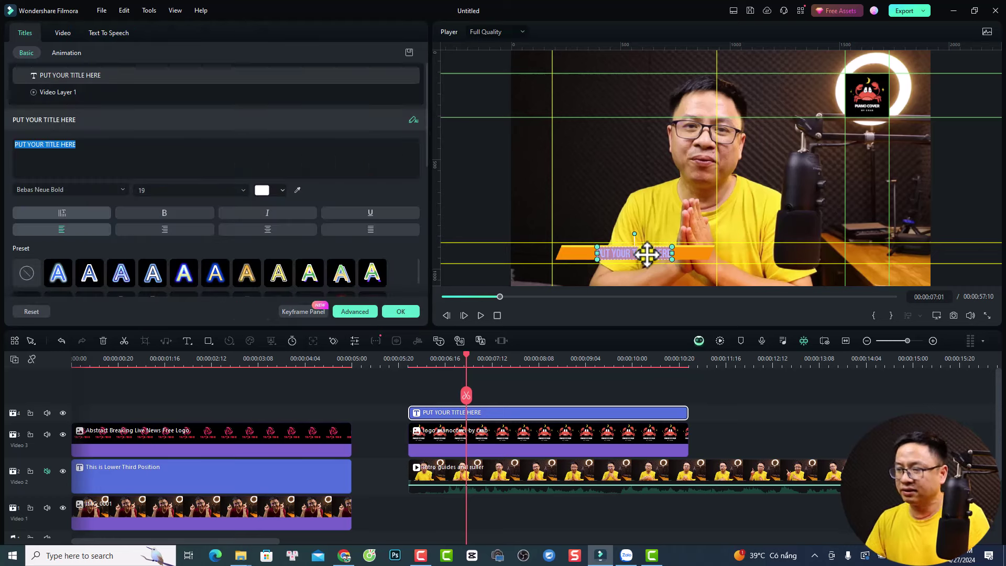
text(Jacky Nguyen)
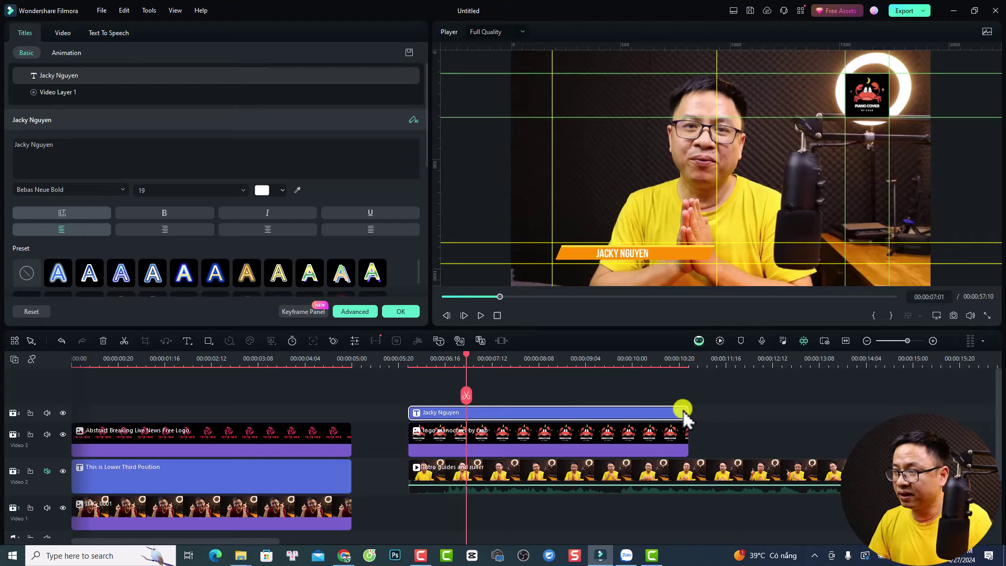
click(696, 403)
click(398, 361)
key(space)
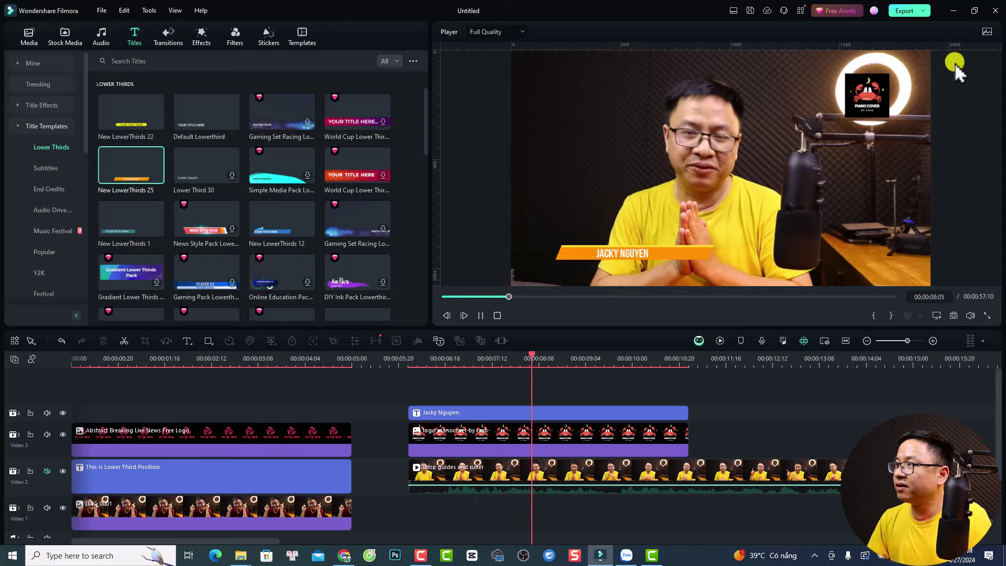
key(space)
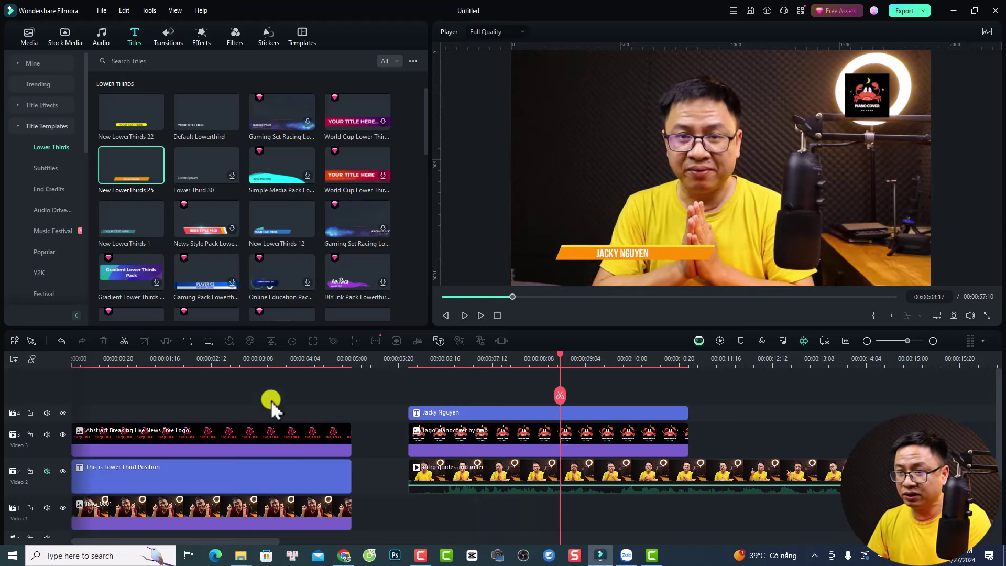
click(263, 361)
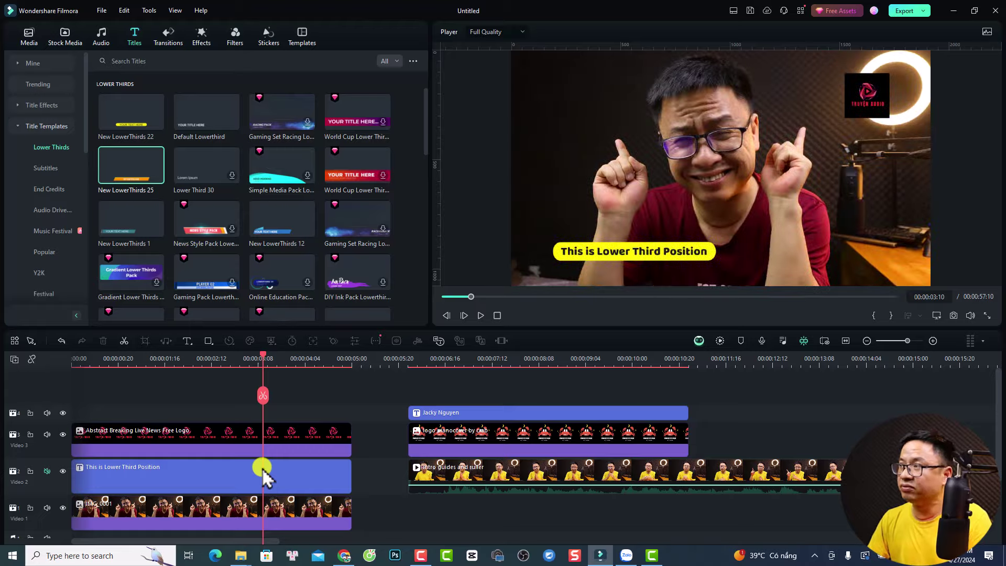